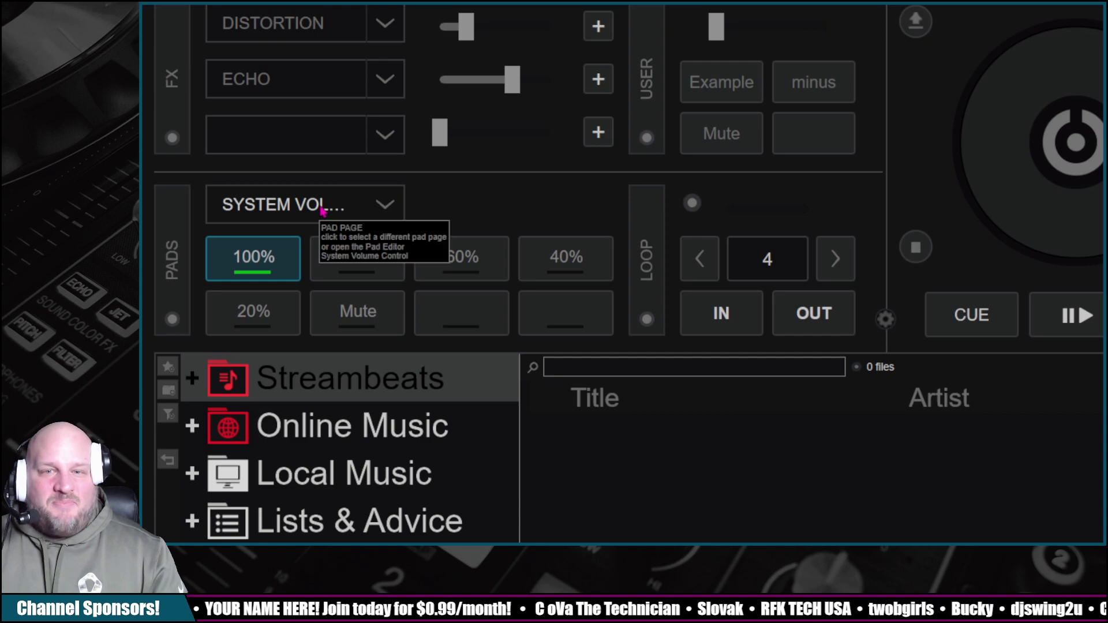
Step: Open the Pads Editor for the System Volume Control page, dismissing the New page dialog
click(322, 212)
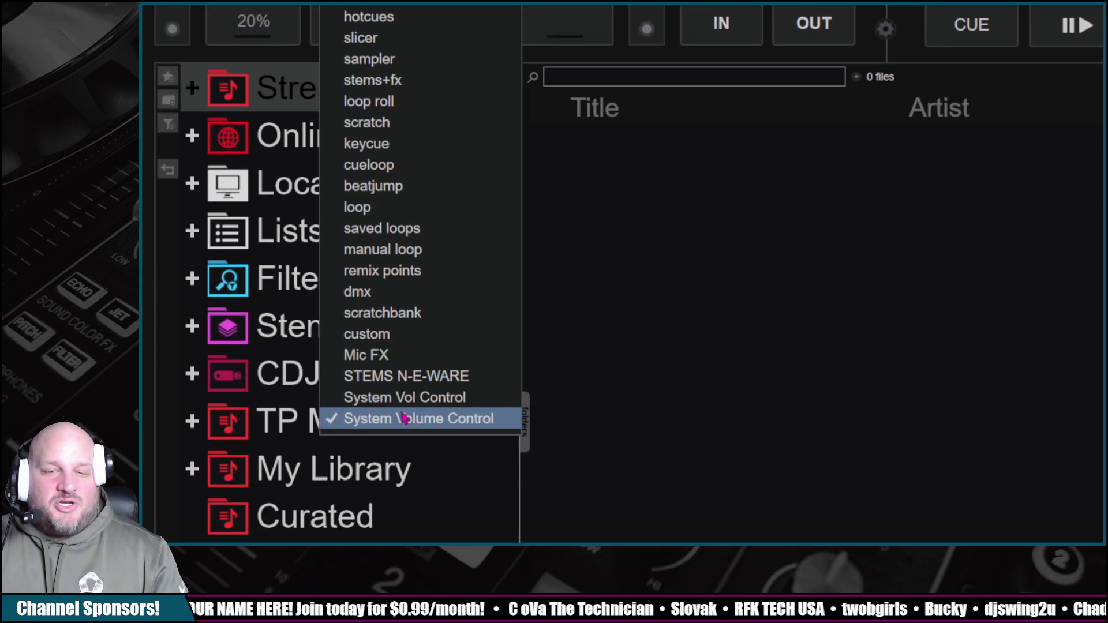
click(399, 130)
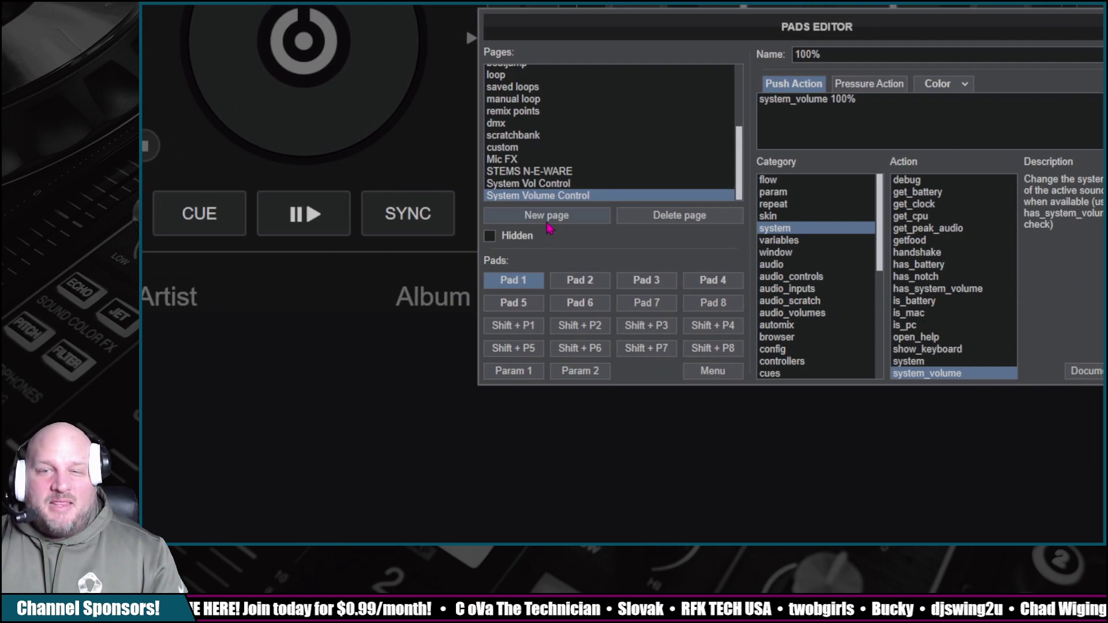
click(551, 218)
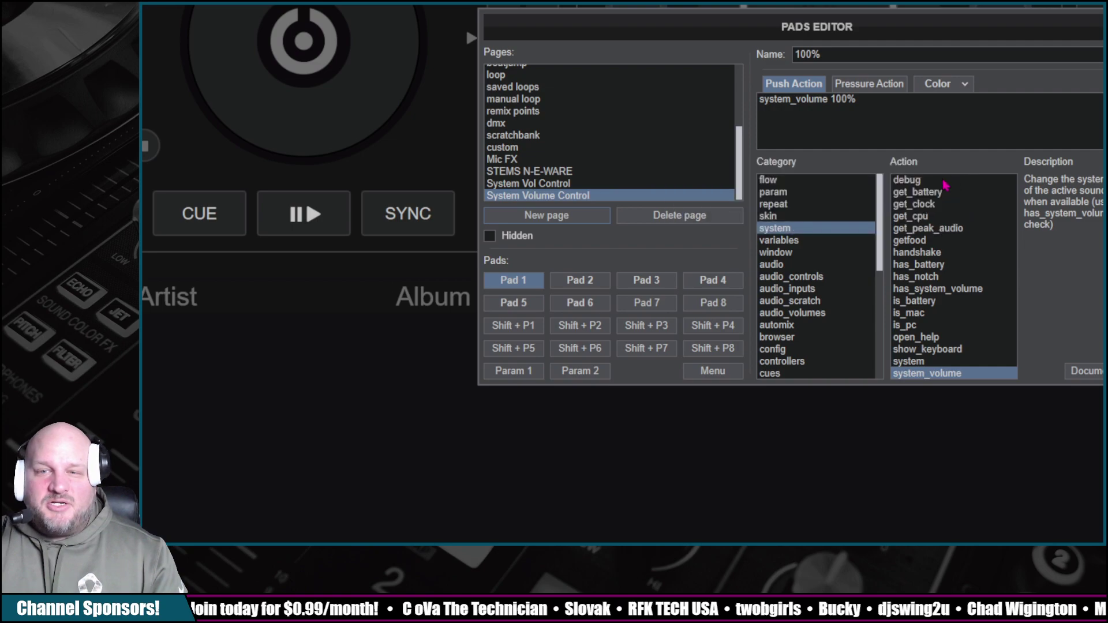
click(951, 179)
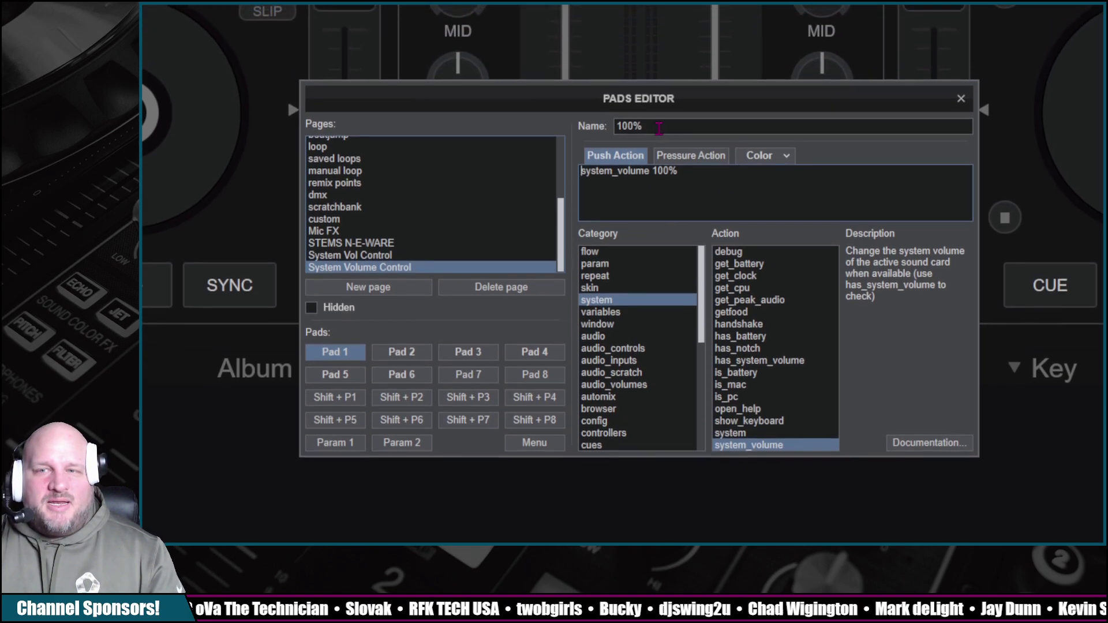
Step: Inspect Pad 1 '100%': its system_volume 100% action and green-or-gray colour script
click(659, 127)
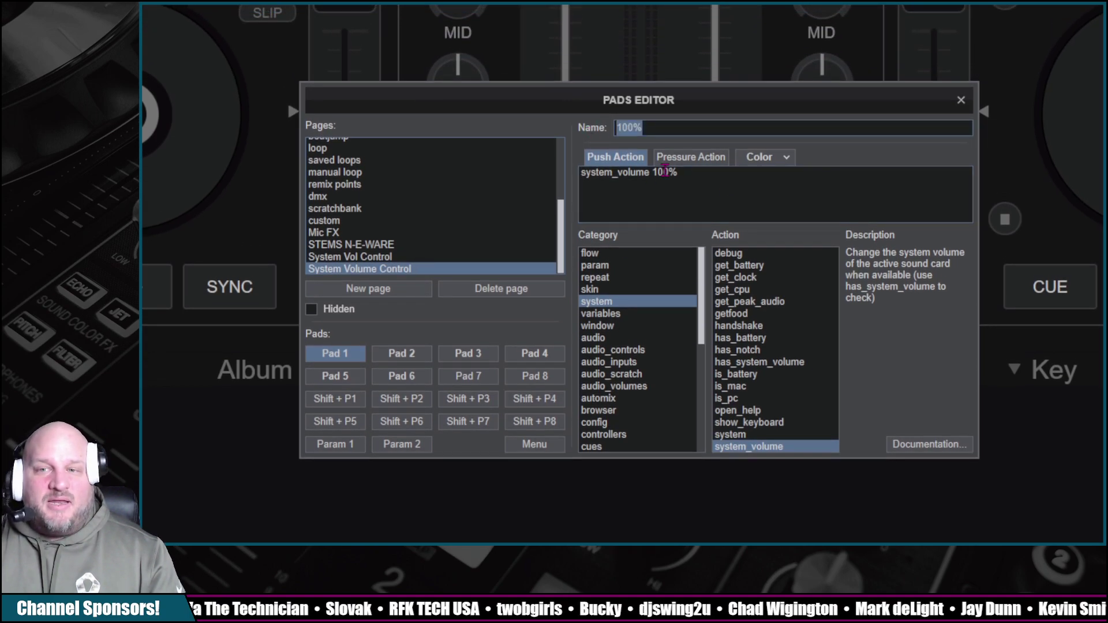
drag(682, 172, 571, 174)
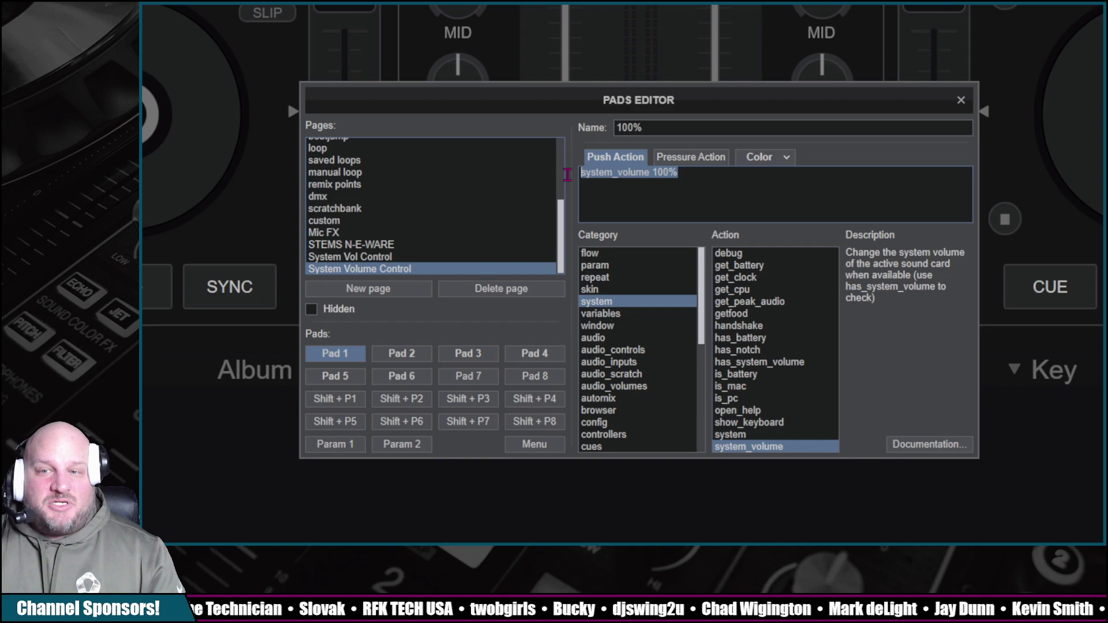
click(610, 195)
click(784, 157)
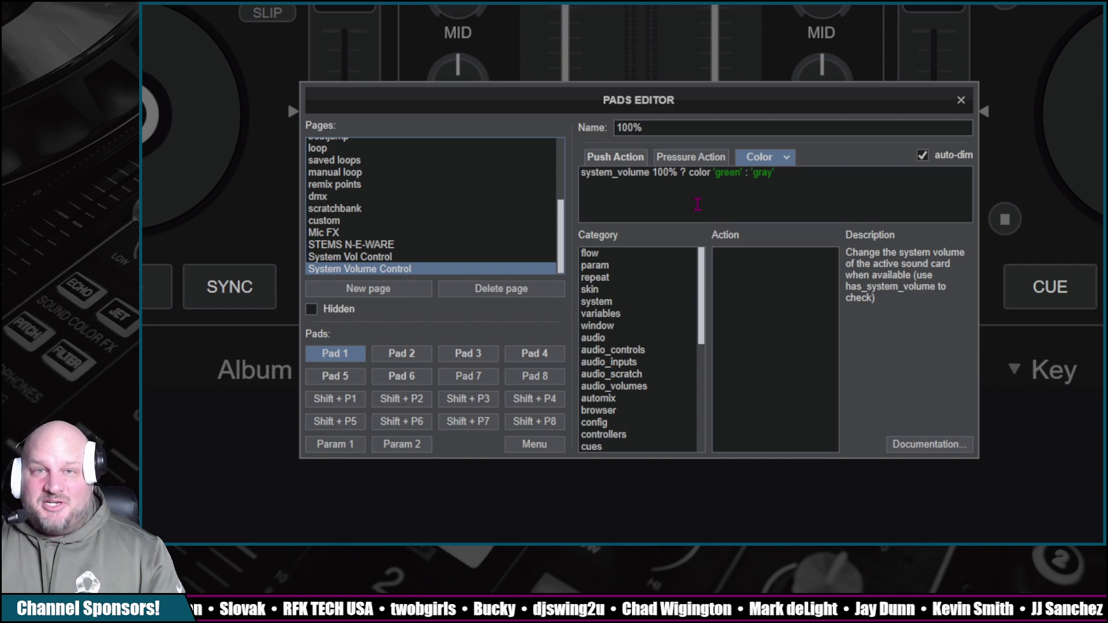
click(641, 178)
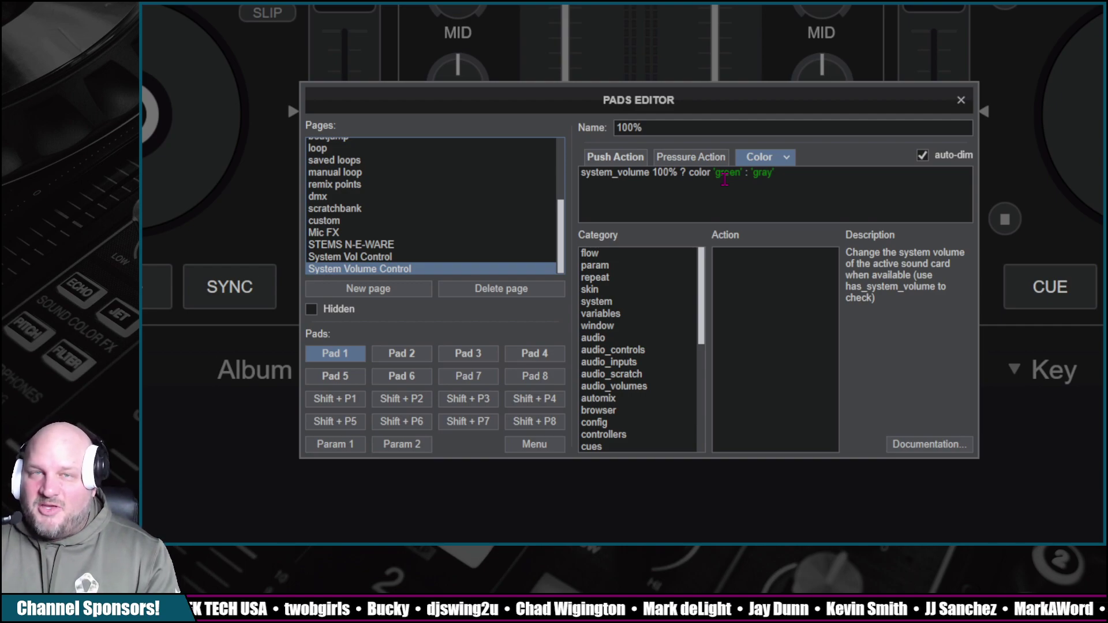
mouse_move(765, 178)
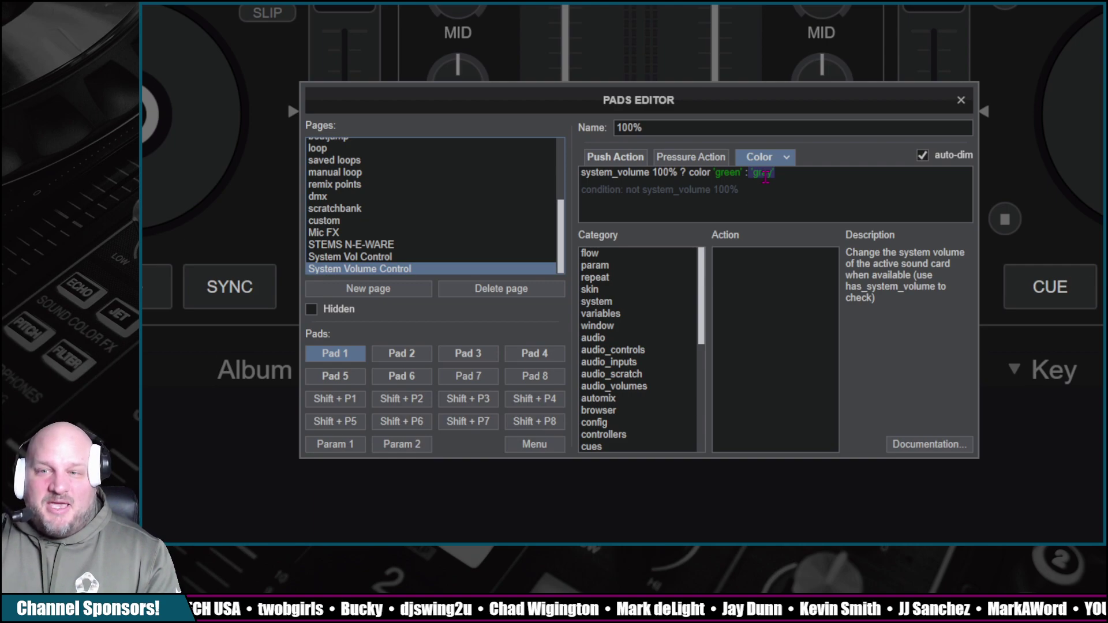
Step: Check the 80%, 60%, 40%, 20% and red Mute (0%) pads' settings
click(402, 358)
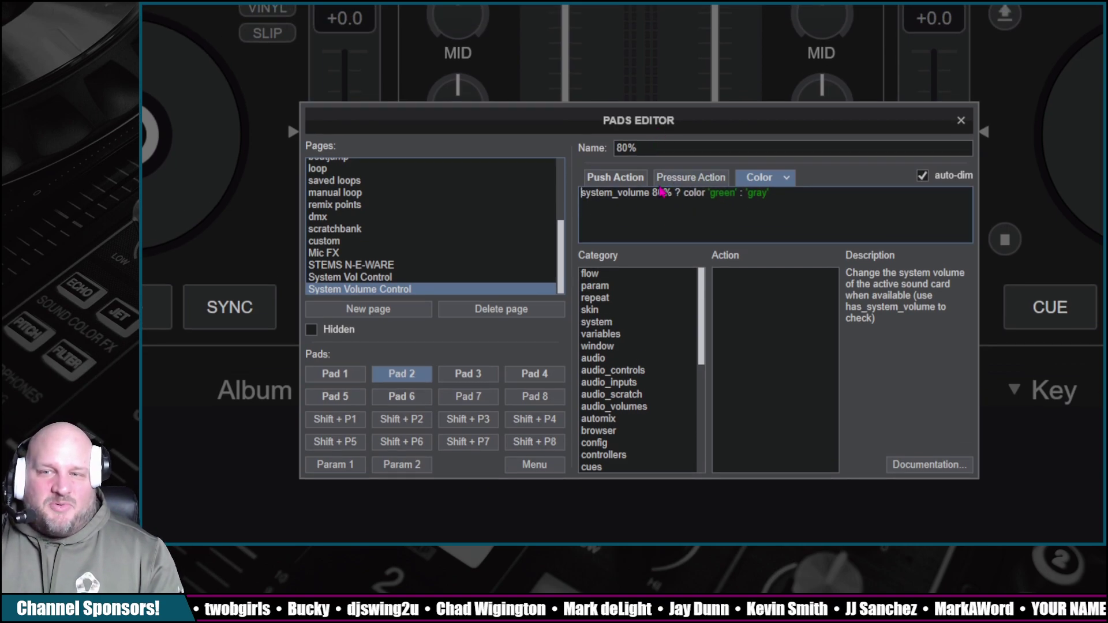
click(474, 378)
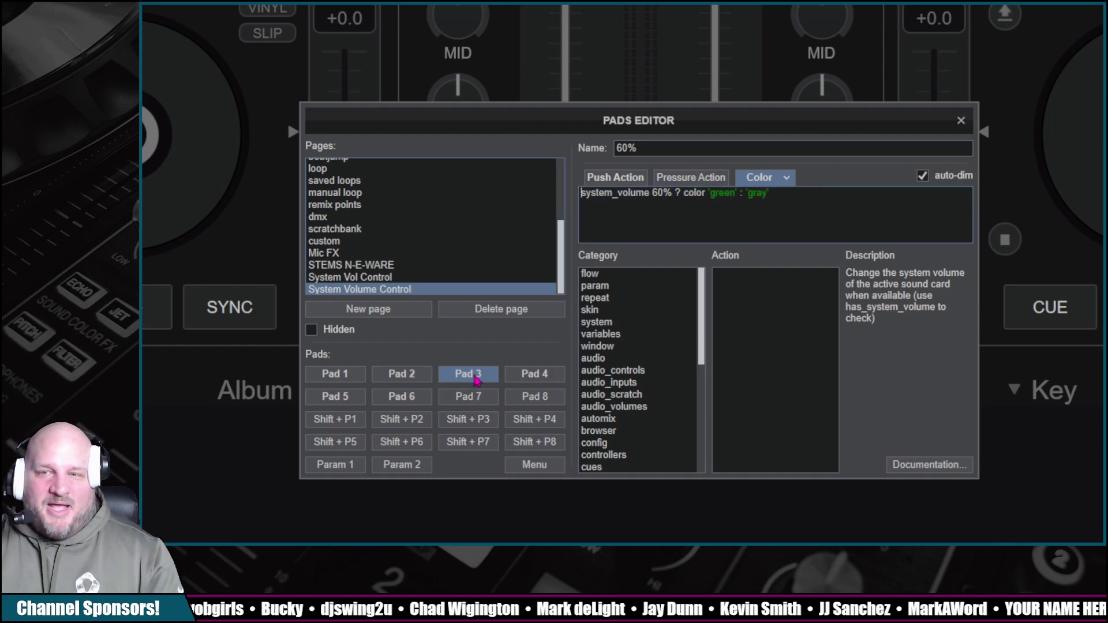
click(536, 376)
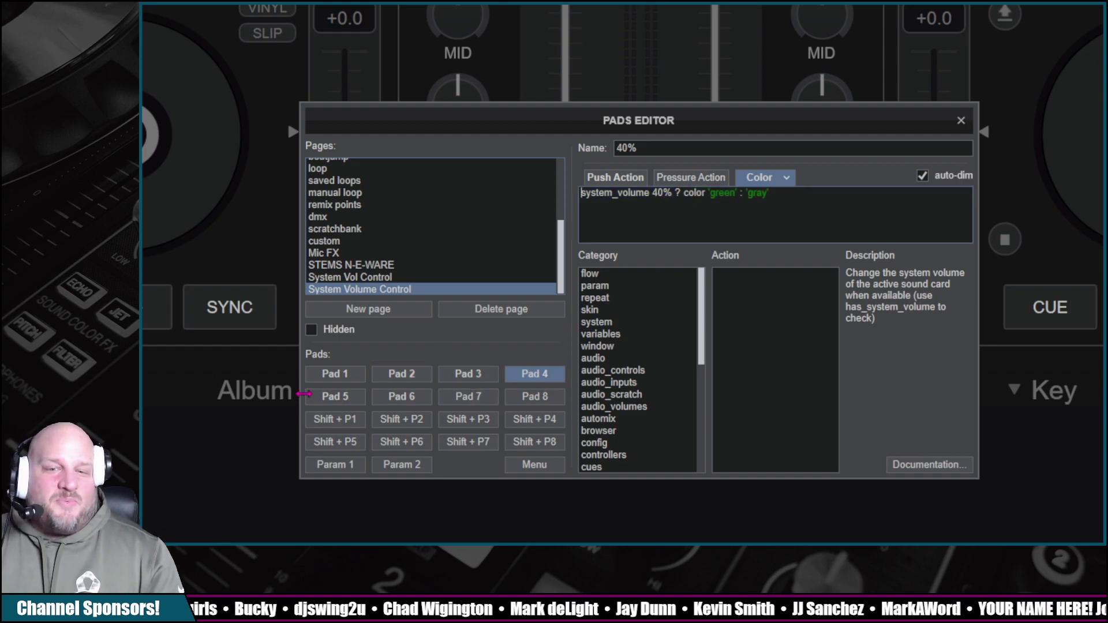
click(340, 397)
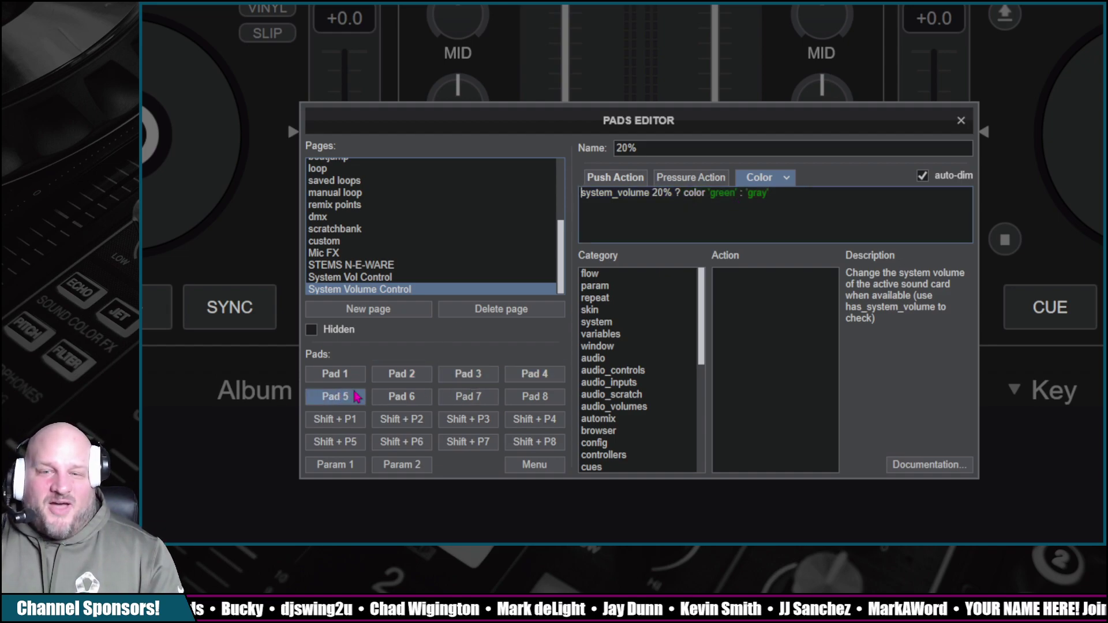
click(402, 397)
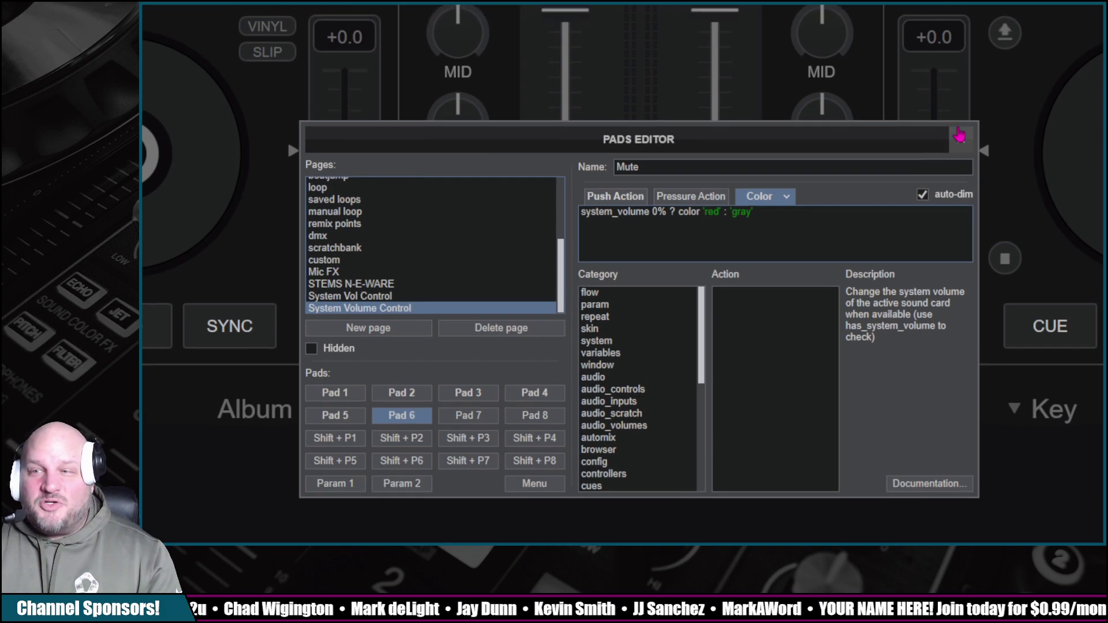
Step: Change the Mute button's action to system_volume 100% & pad_page 'System Volume Control'
click(961, 147)
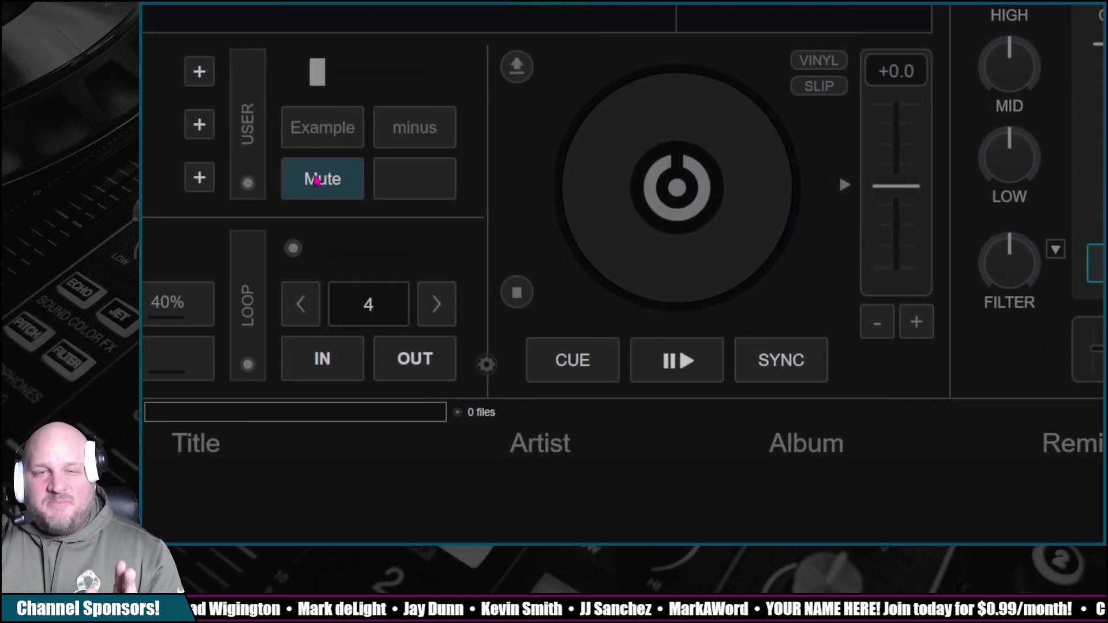
right_click(317, 180)
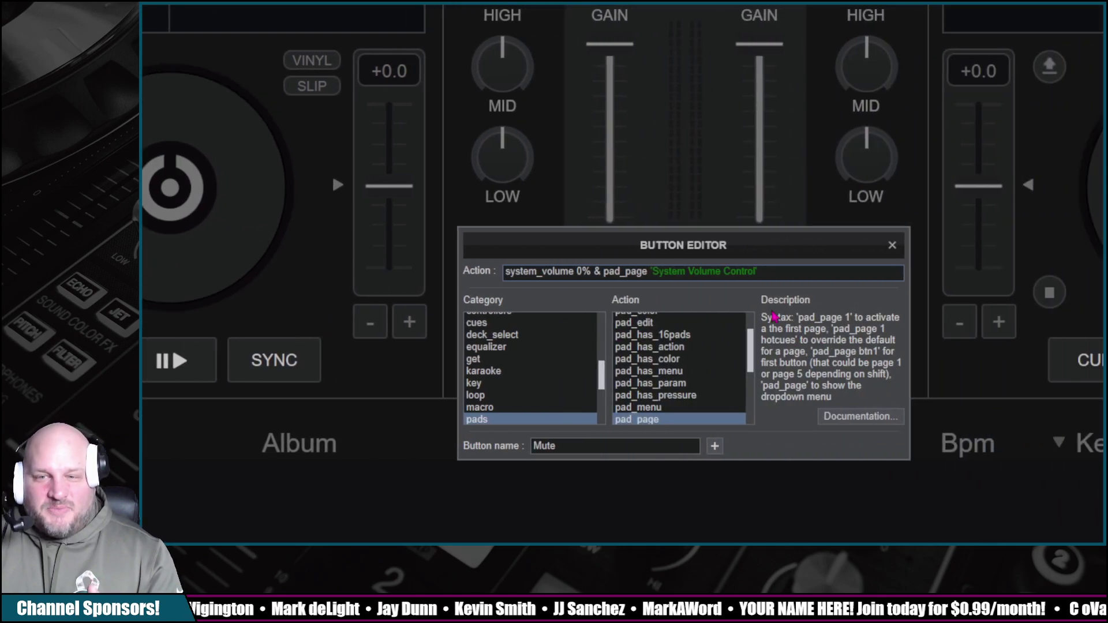
drag(600, 271, 506, 271)
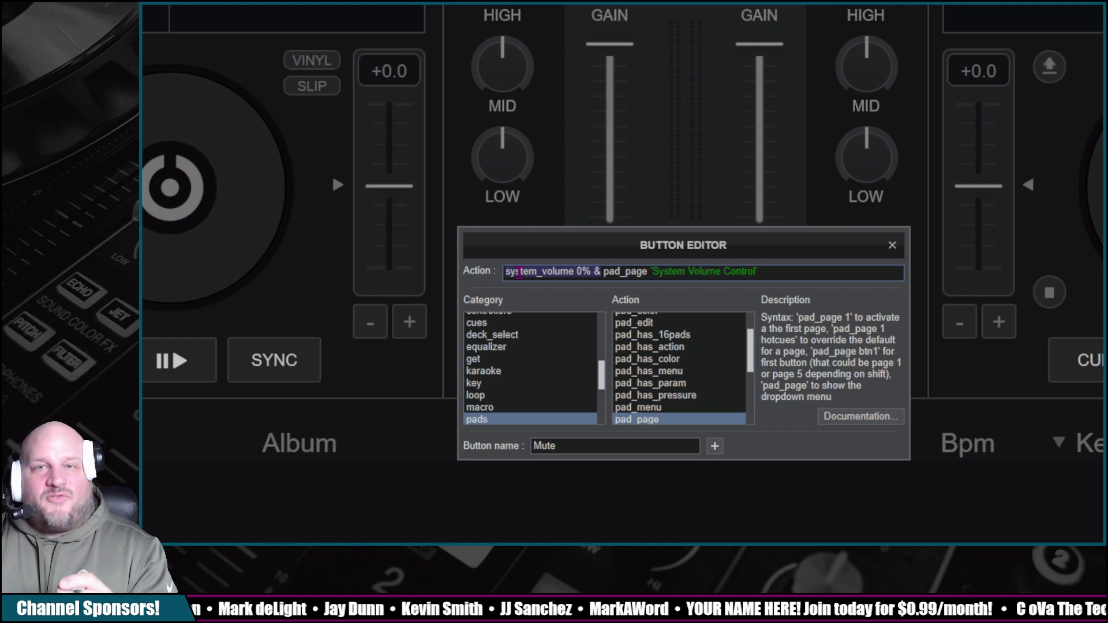
click(615, 273)
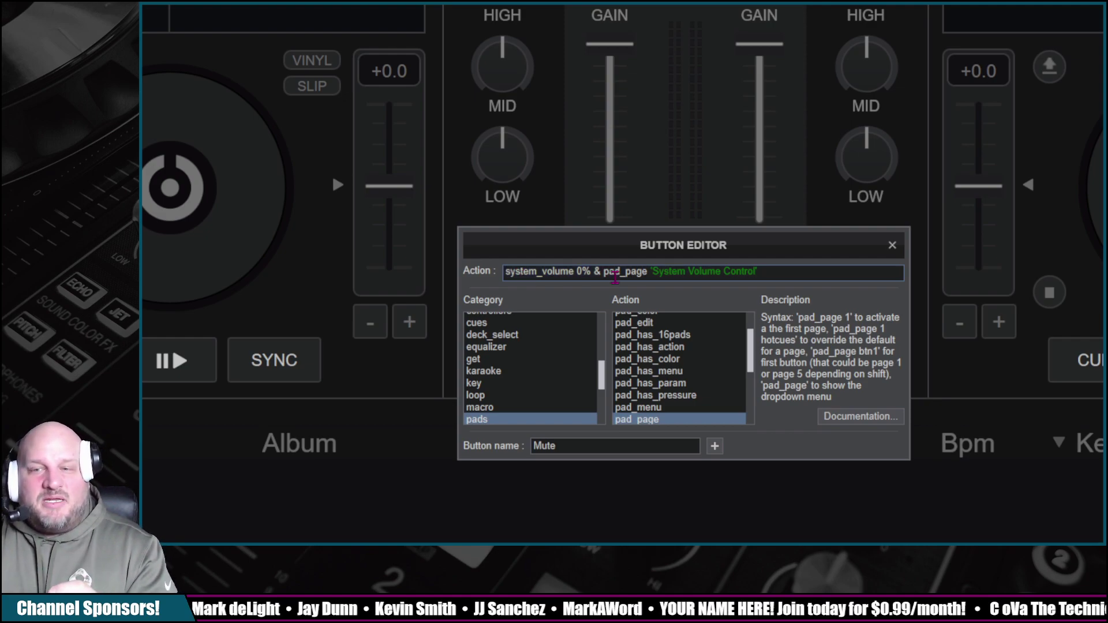
double_click(632, 272)
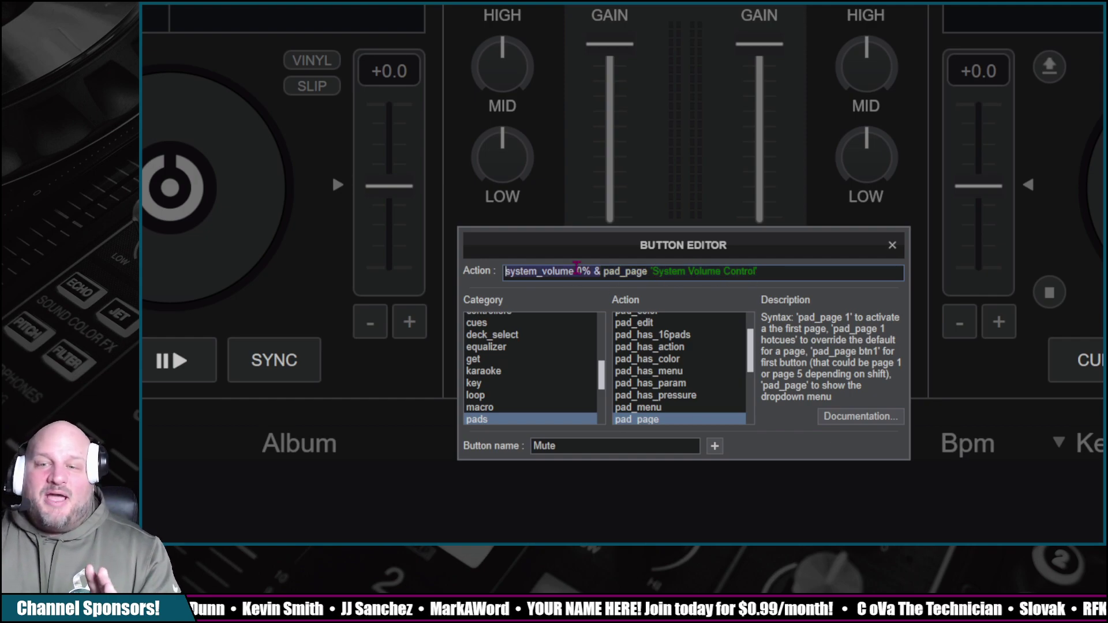
click(576, 270)
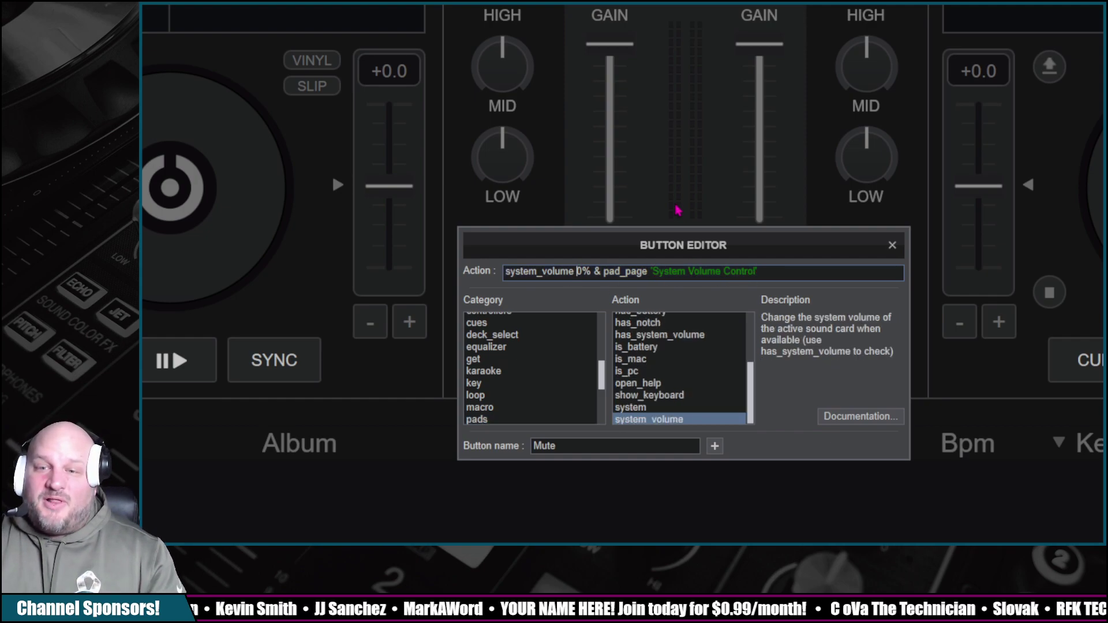
text(10)
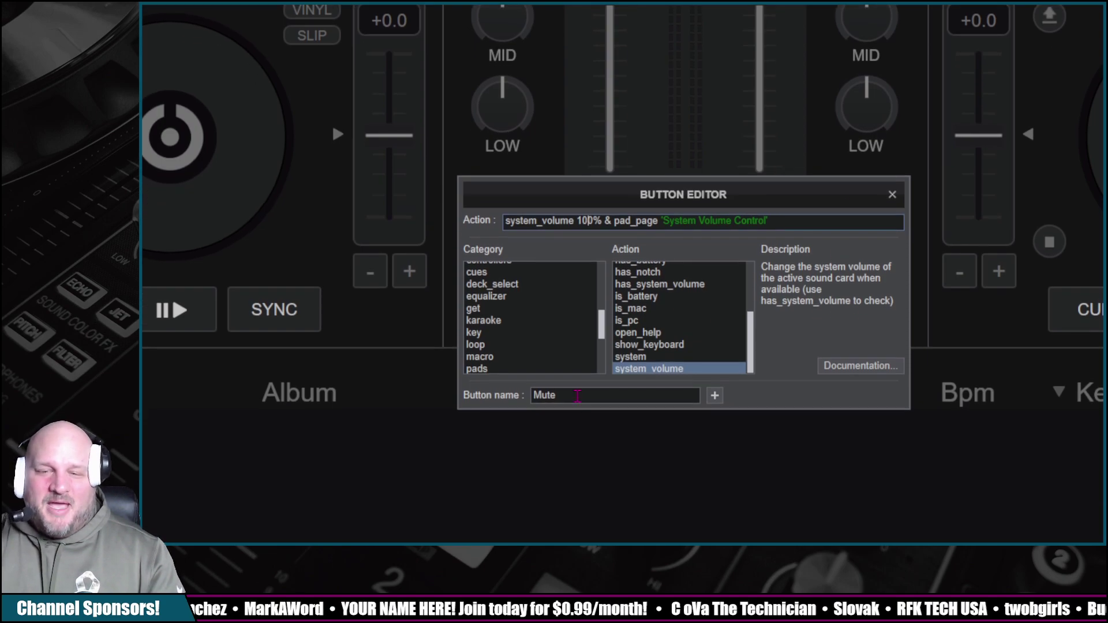
Step: Switch the pads to Stems 2.0, then use Mute to return to System Volume Control
click(892, 194)
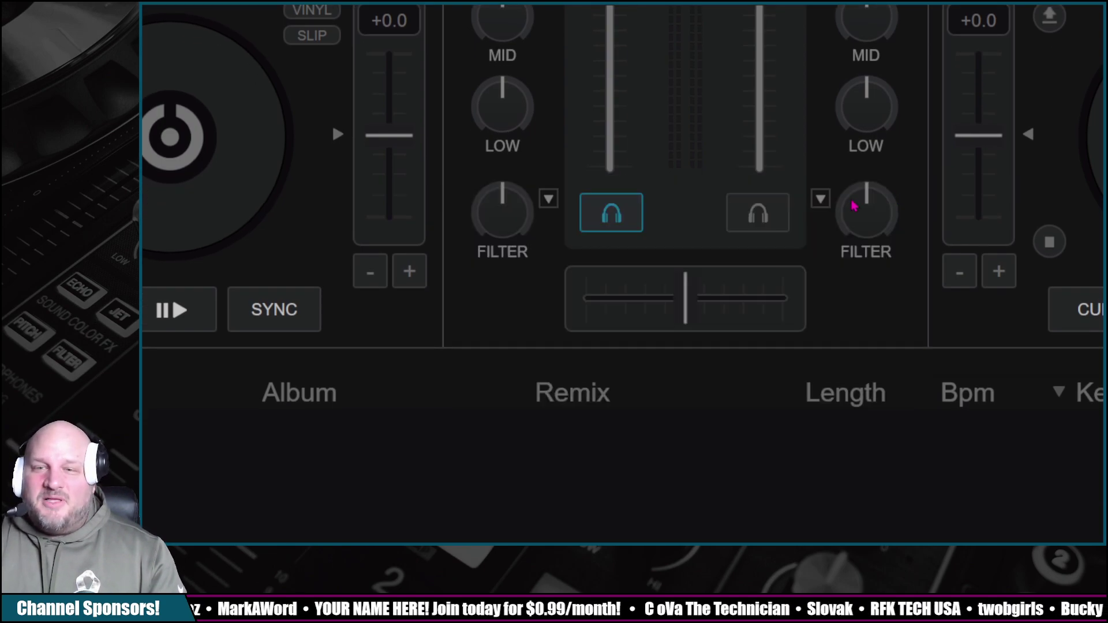
click(271, 206)
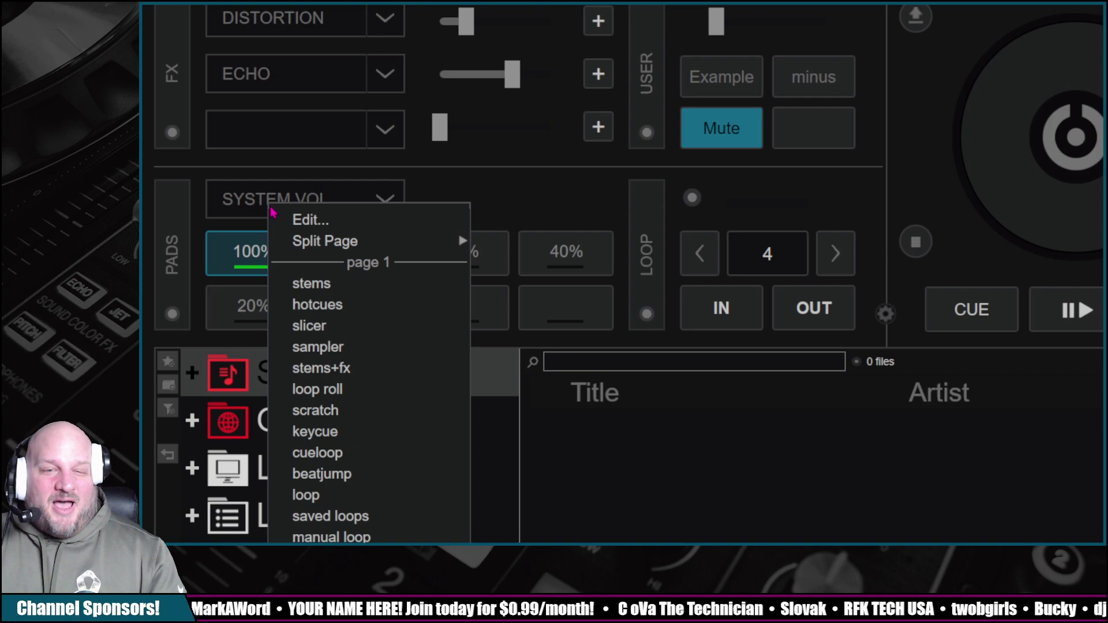
click(315, 284)
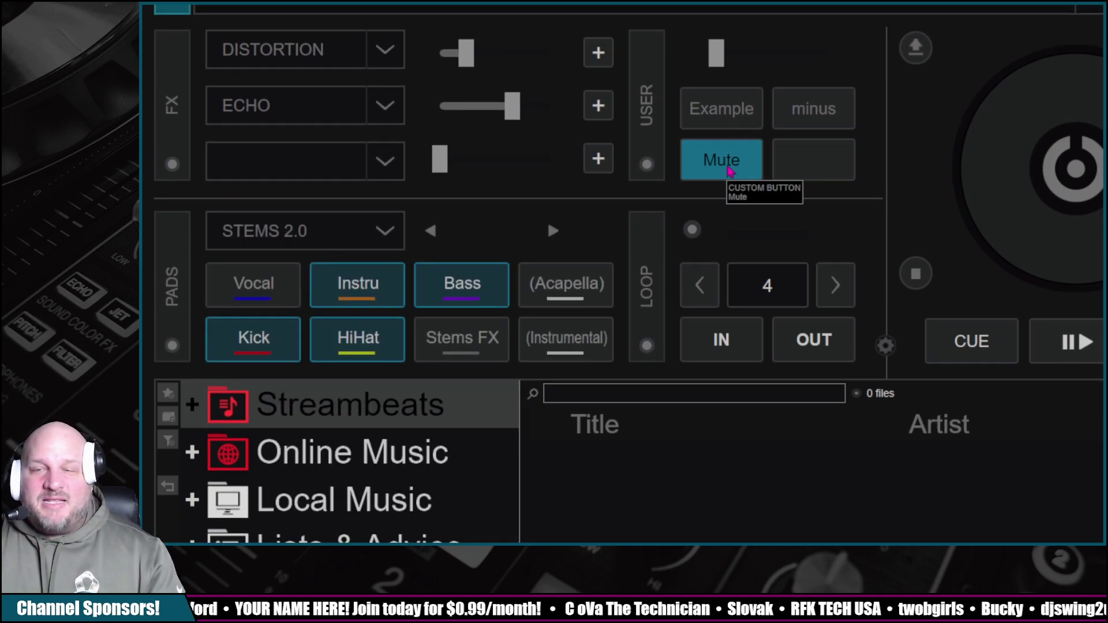
click(722, 169)
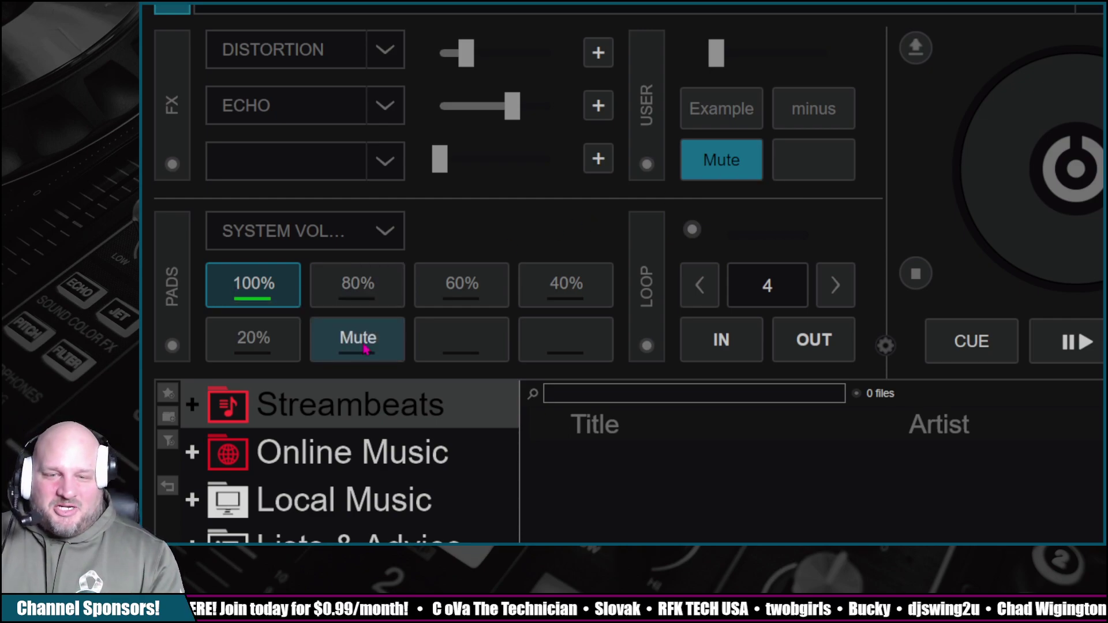
Step: Test the volume pads: 80%, 60%, 40%, 20%, Mute, then back to 100%
click(341, 295)
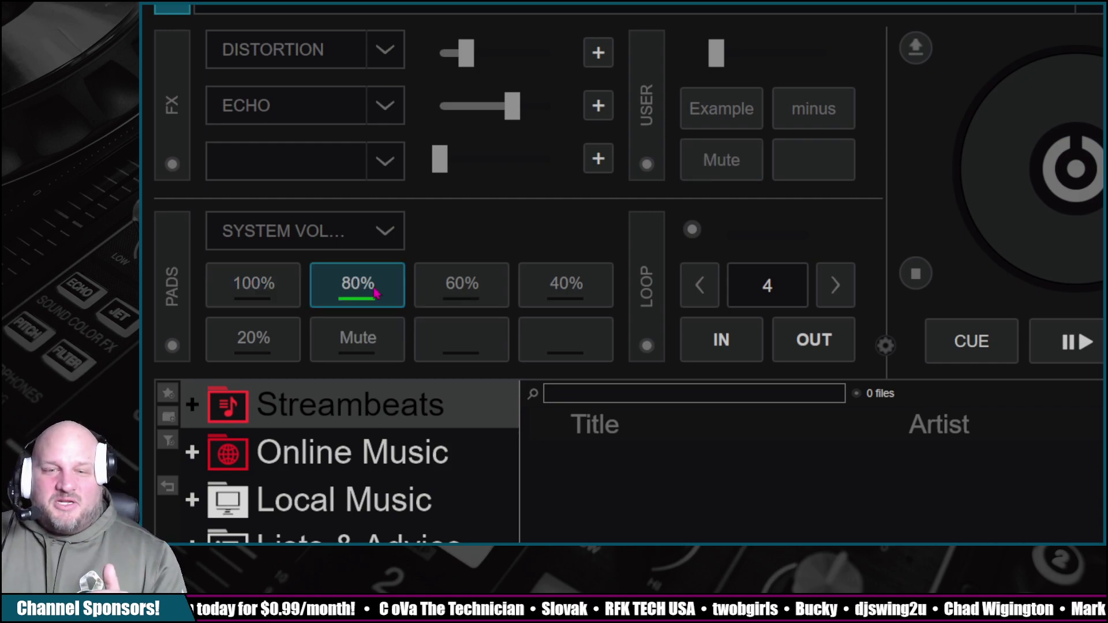
click(478, 293)
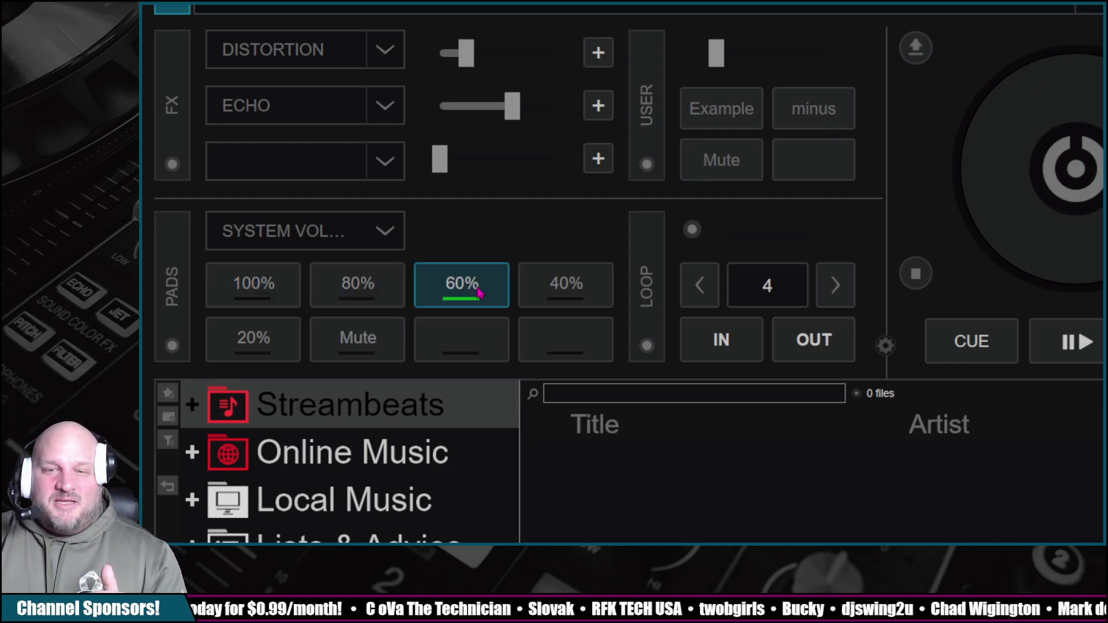
click(580, 293)
click(239, 340)
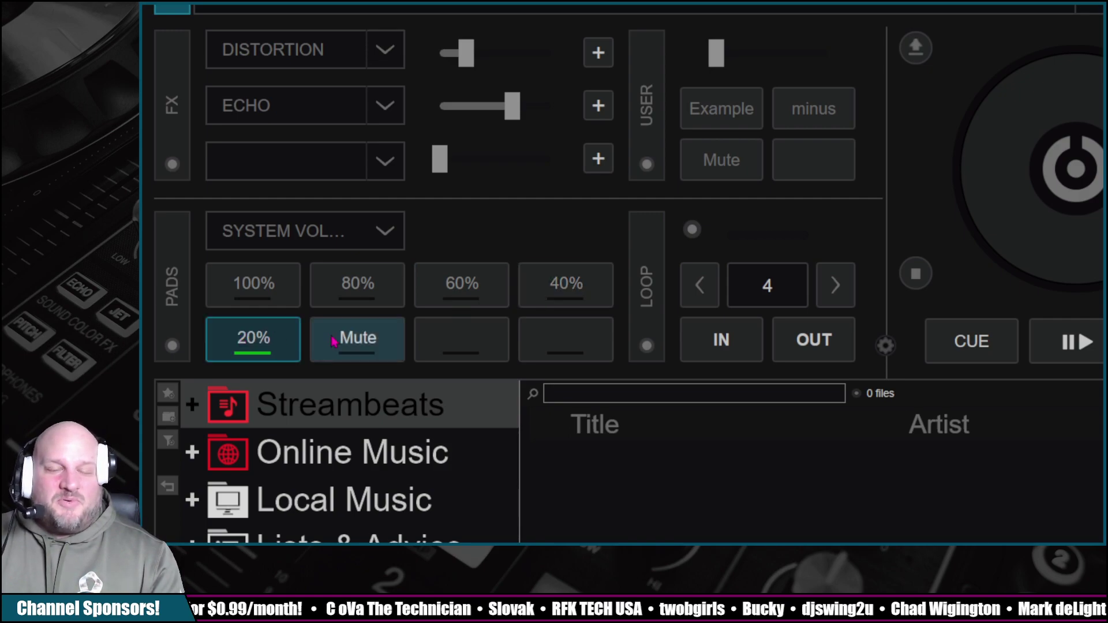
click(354, 340)
click(260, 295)
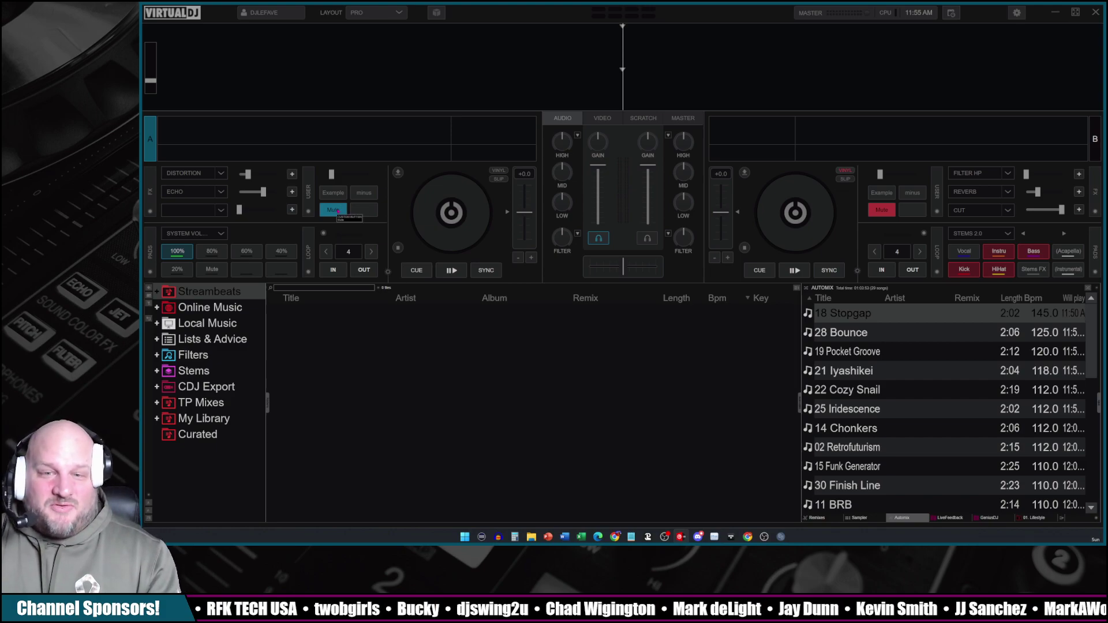
Step: Add a custom button named 2 with the action play
right_click(337, 211)
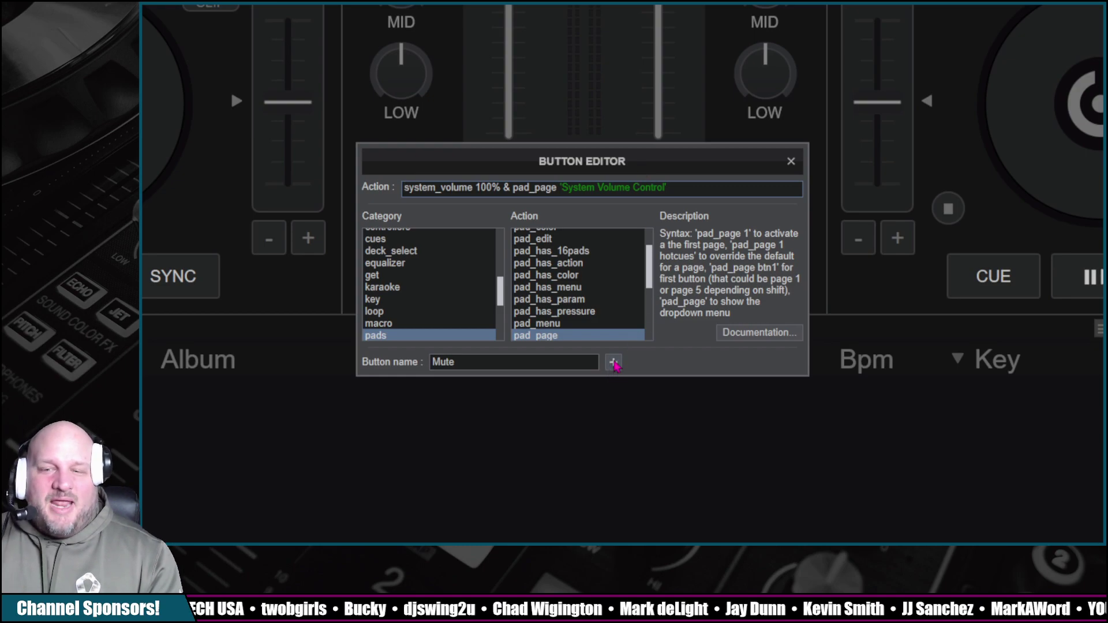
click(614, 363)
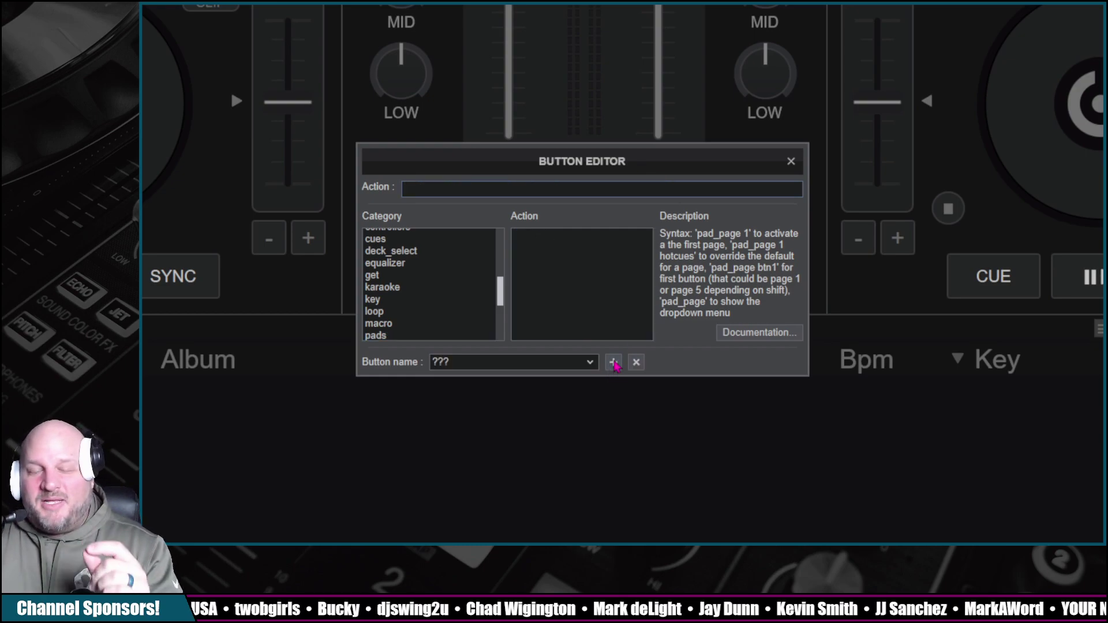
click(526, 367)
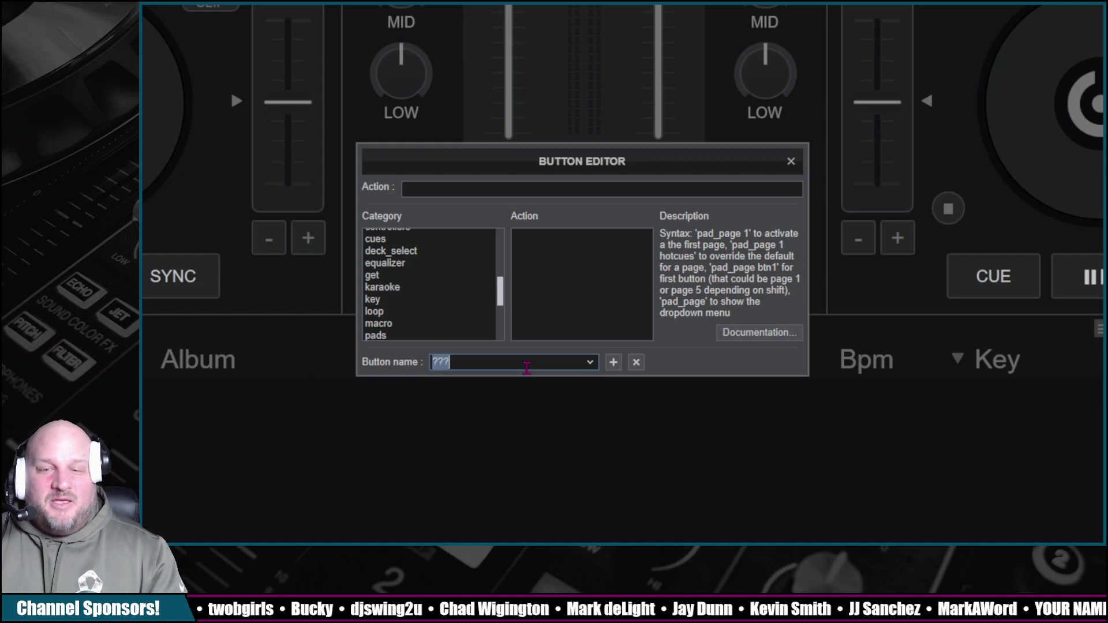
text(2)
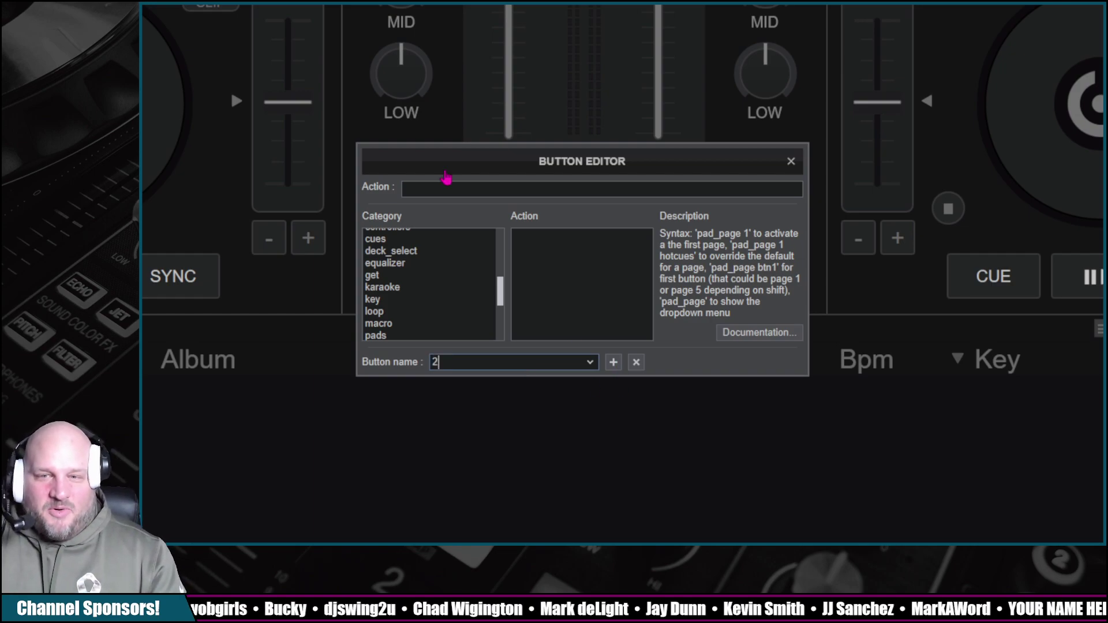
click(440, 183)
text(play)
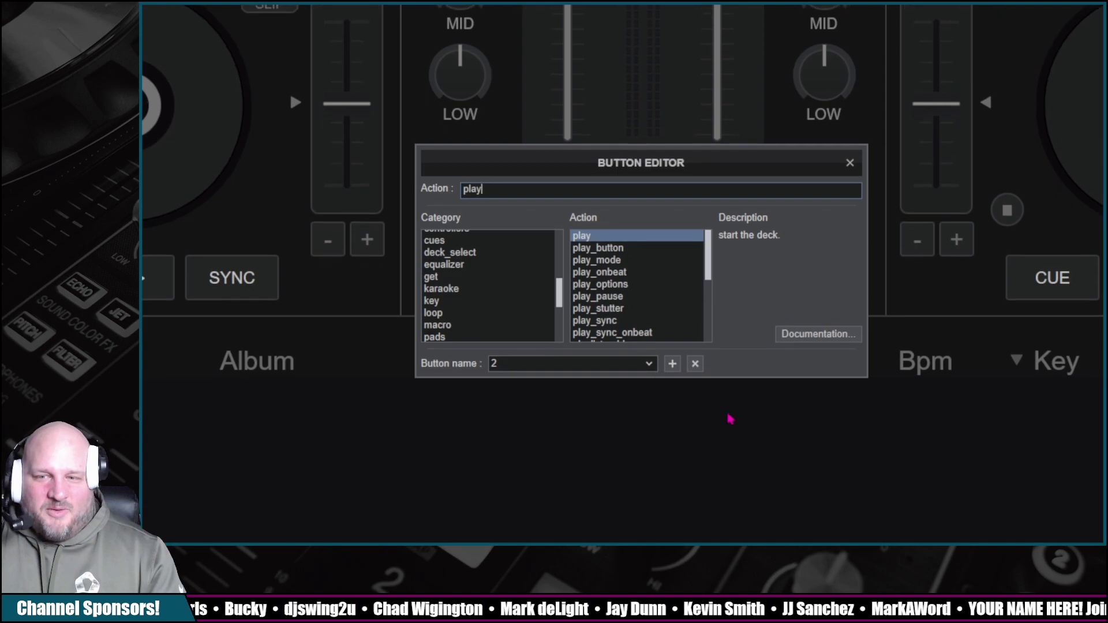
Step: Add another custom button named 3 with the action pause
click(614, 362)
drag(594, 369, 462, 349)
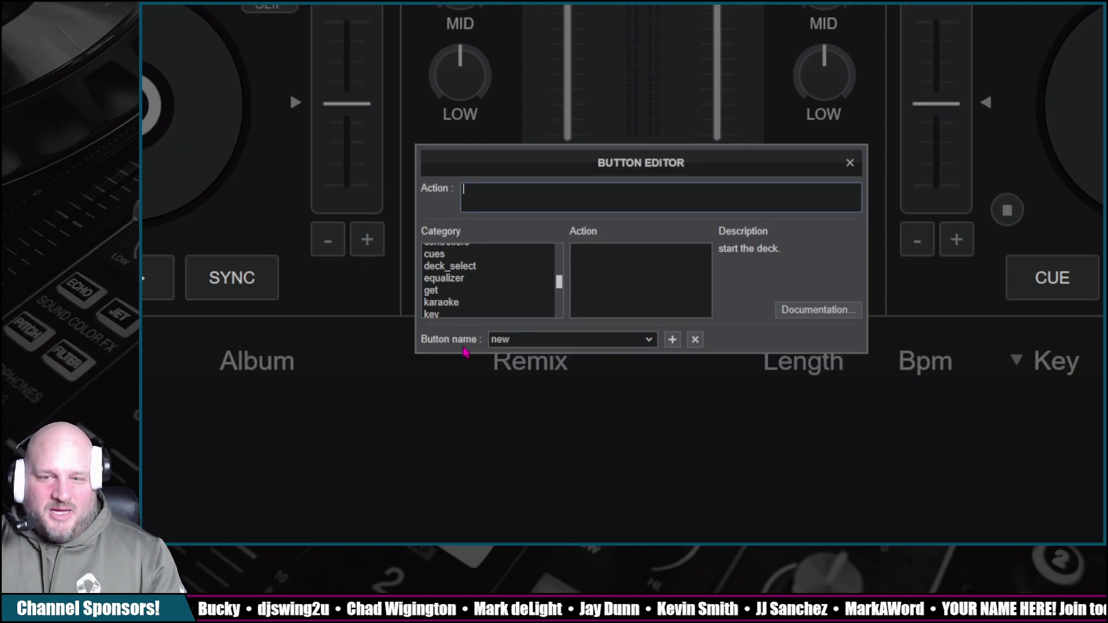
key(ctrl+a)
text(3)
click(496, 199)
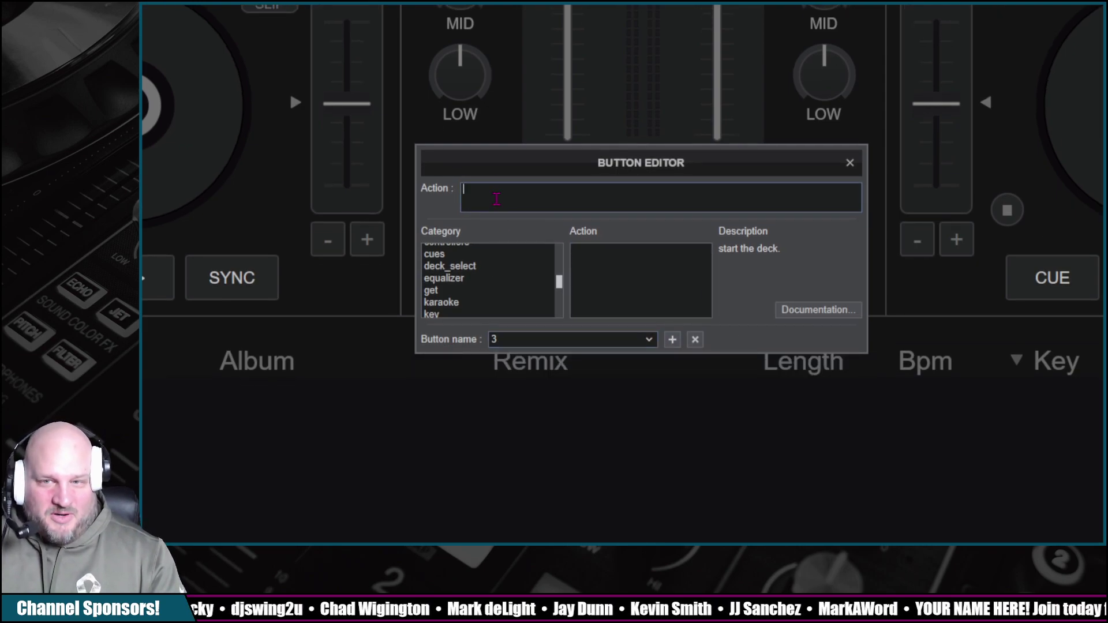
text(pause)
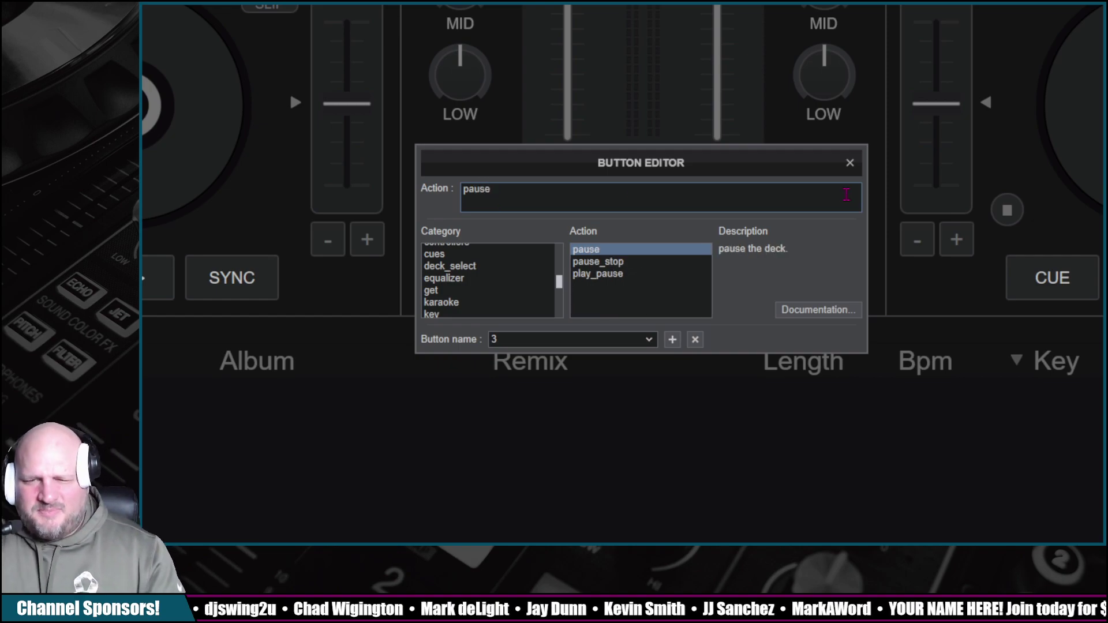
Step: Close the Button Editor and bring up the slot's Mute, 2 and 3 button menu
click(850, 162)
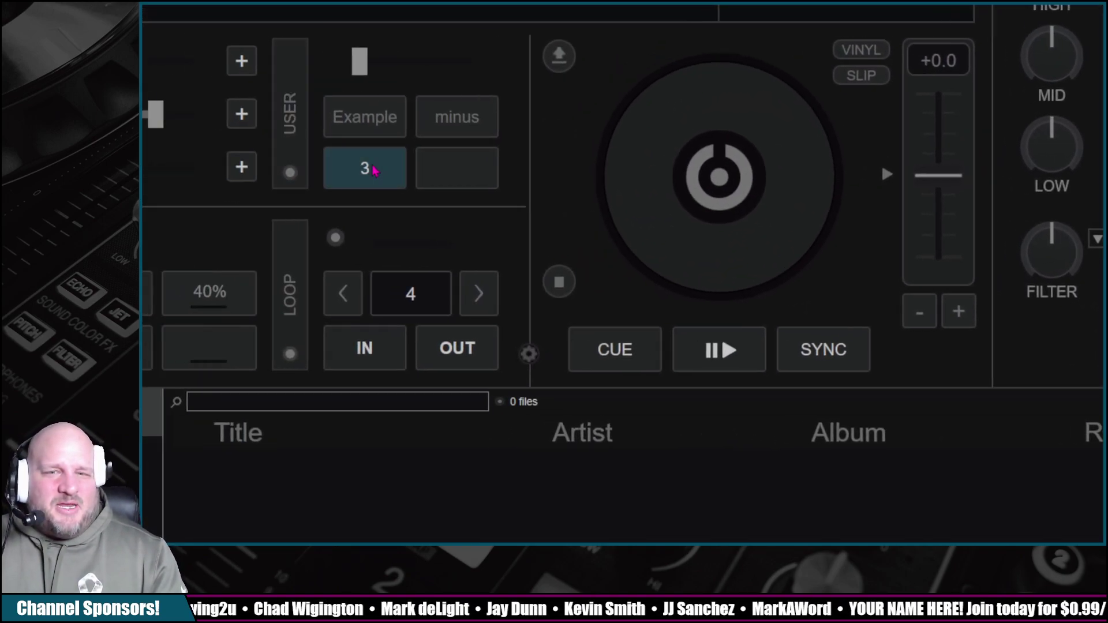
right_click(374, 171)
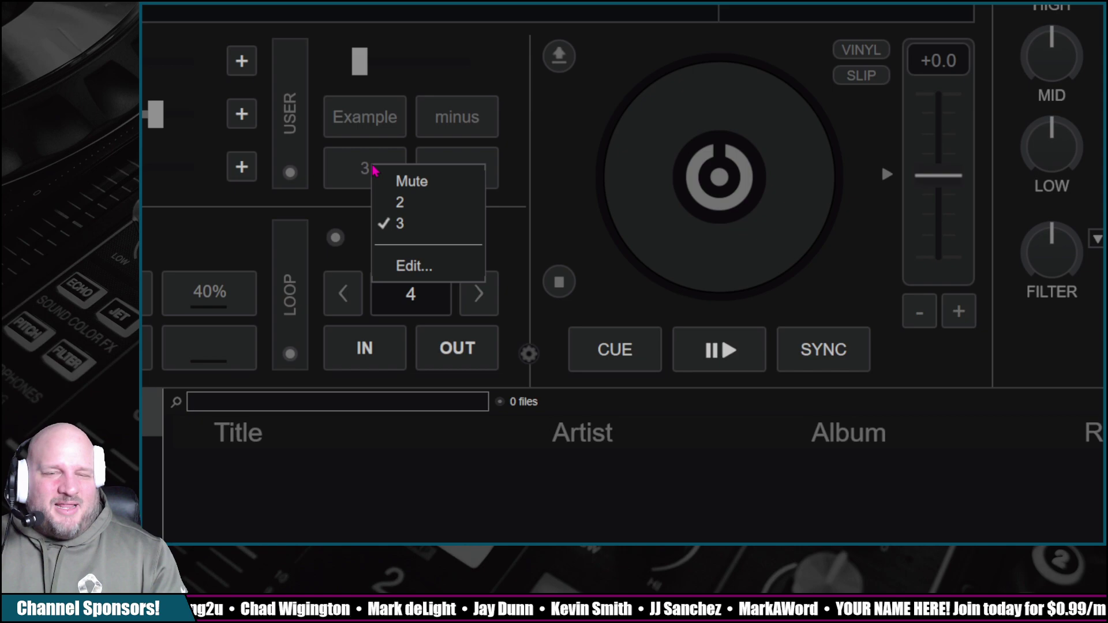